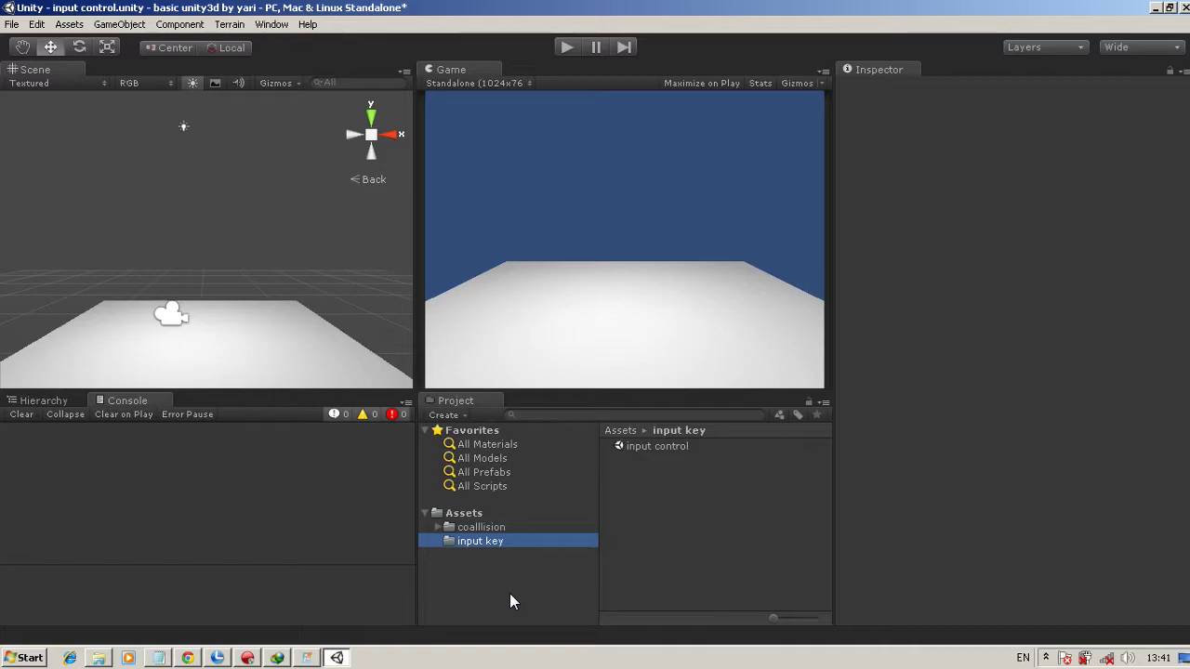
Create a new Javascript asset in the input key folder and name it 'key kontrol'
right_click(635, 479)
mouse_move(692, 265)
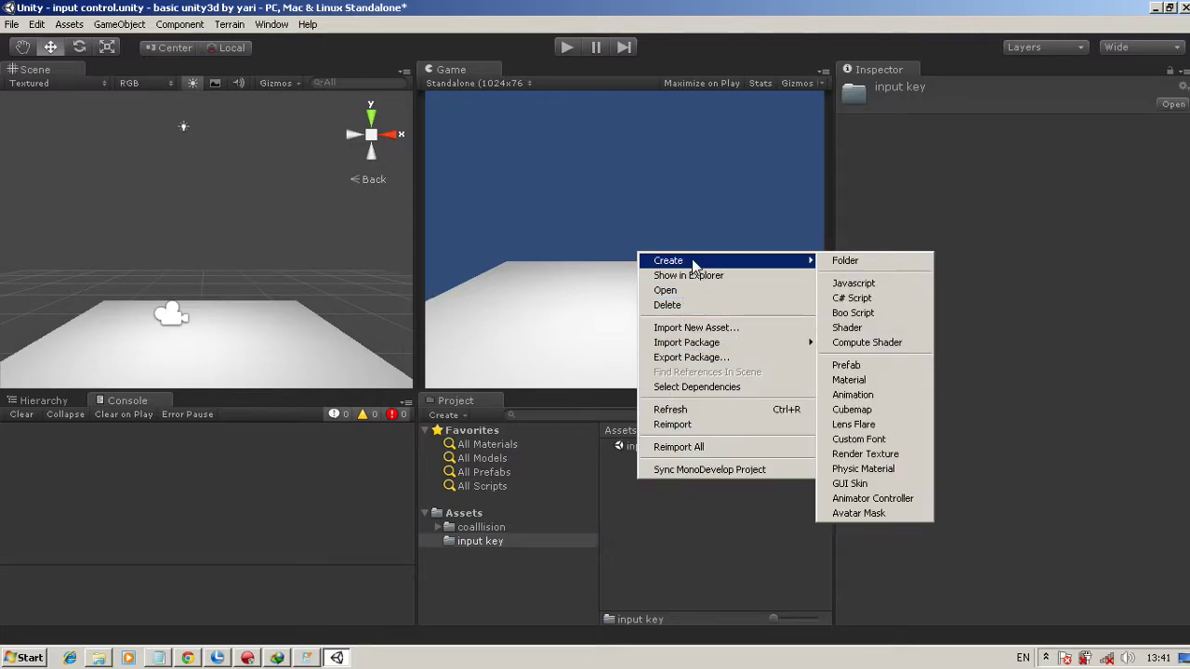
click(853, 283)
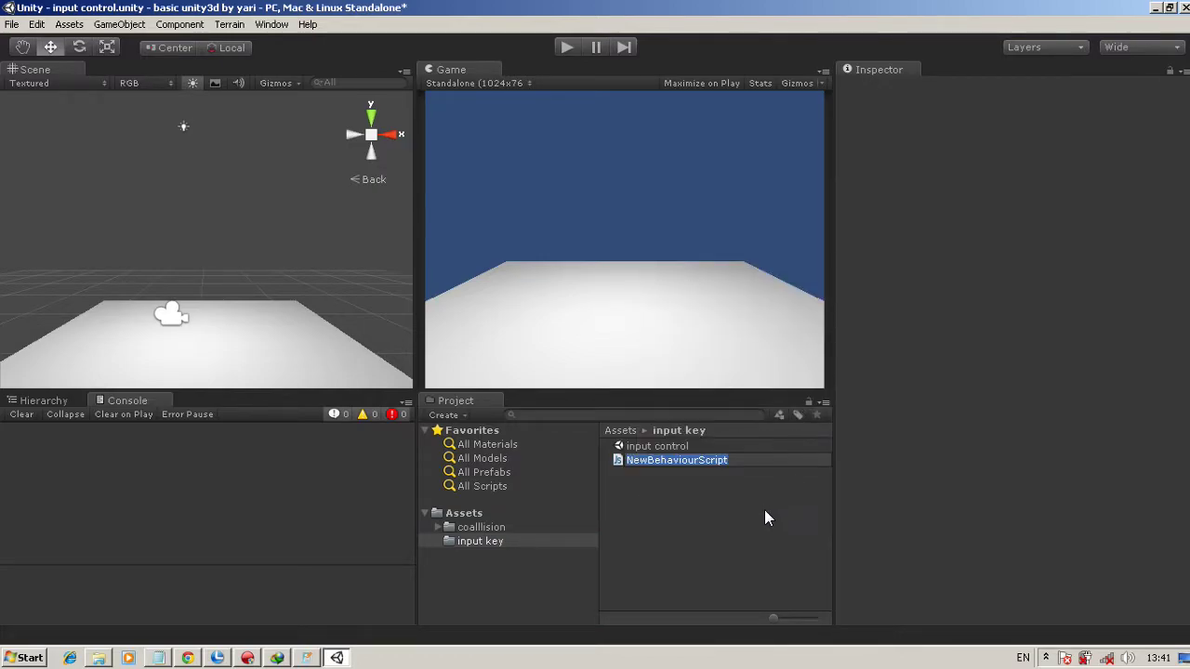
text(key )
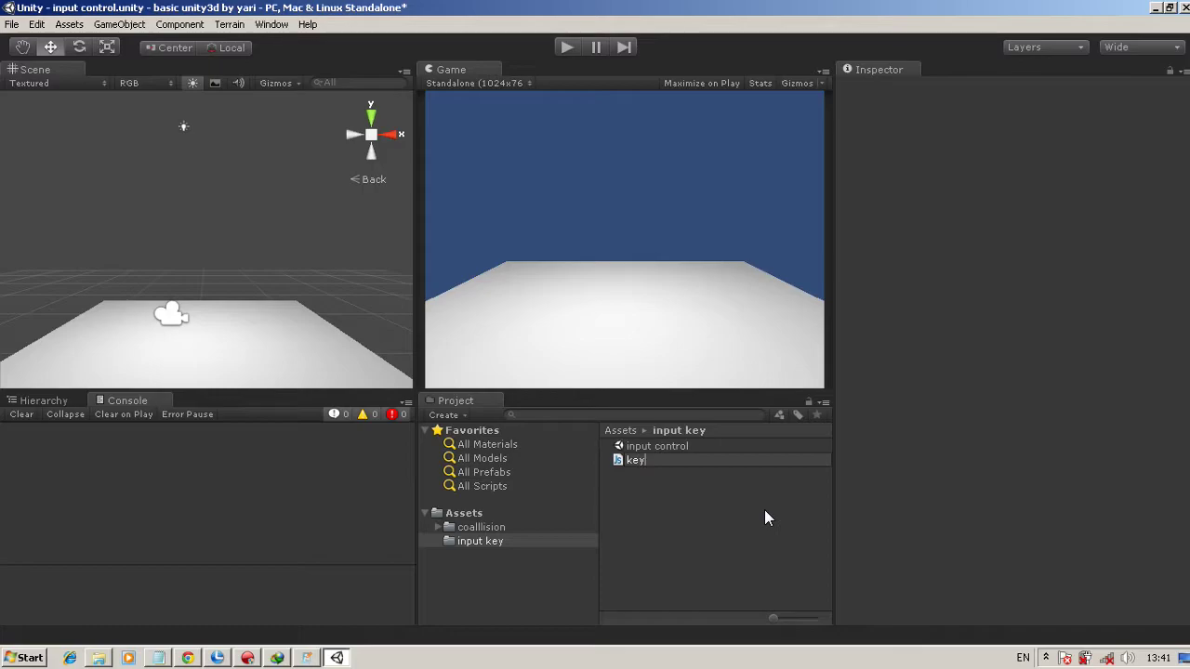
text(cn)
text(trol)
key(BackSpace)
key(BackSpace)
key(BackSpace)
key(BackSpace)
key(BackSpace)
key(BackSpace)
text(kont)
text(rol)
key(Return)
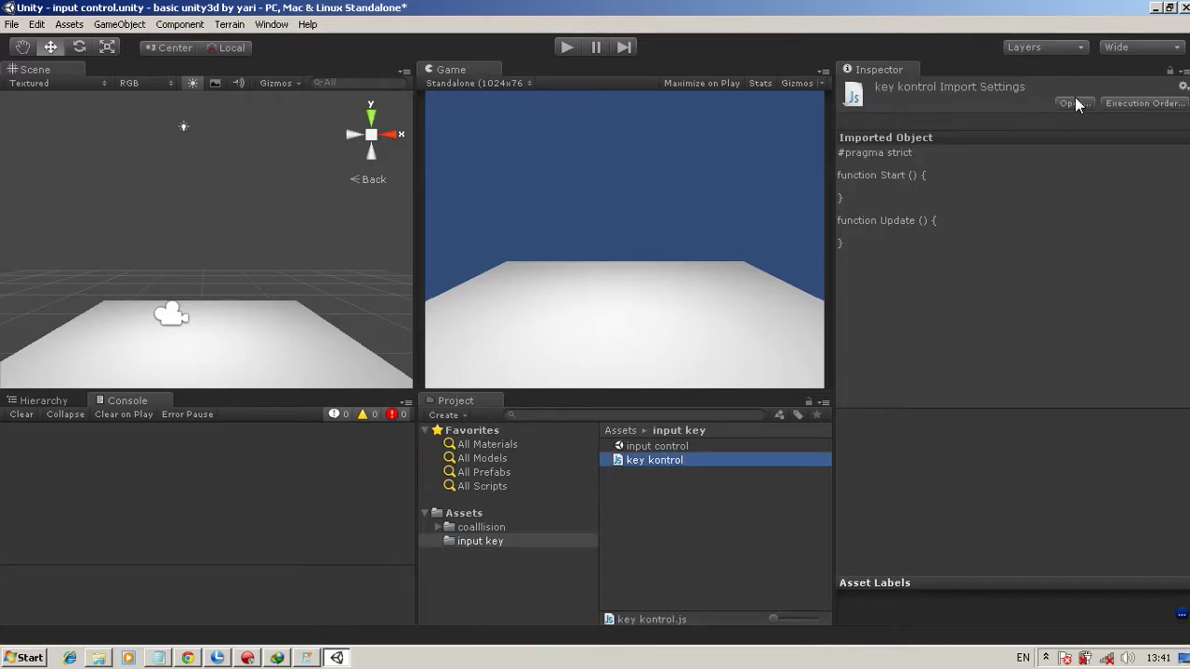
Open key kontrol.js in the script editor and copy the prepared Jump-logging Update code from Notepad
click(1072, 103)
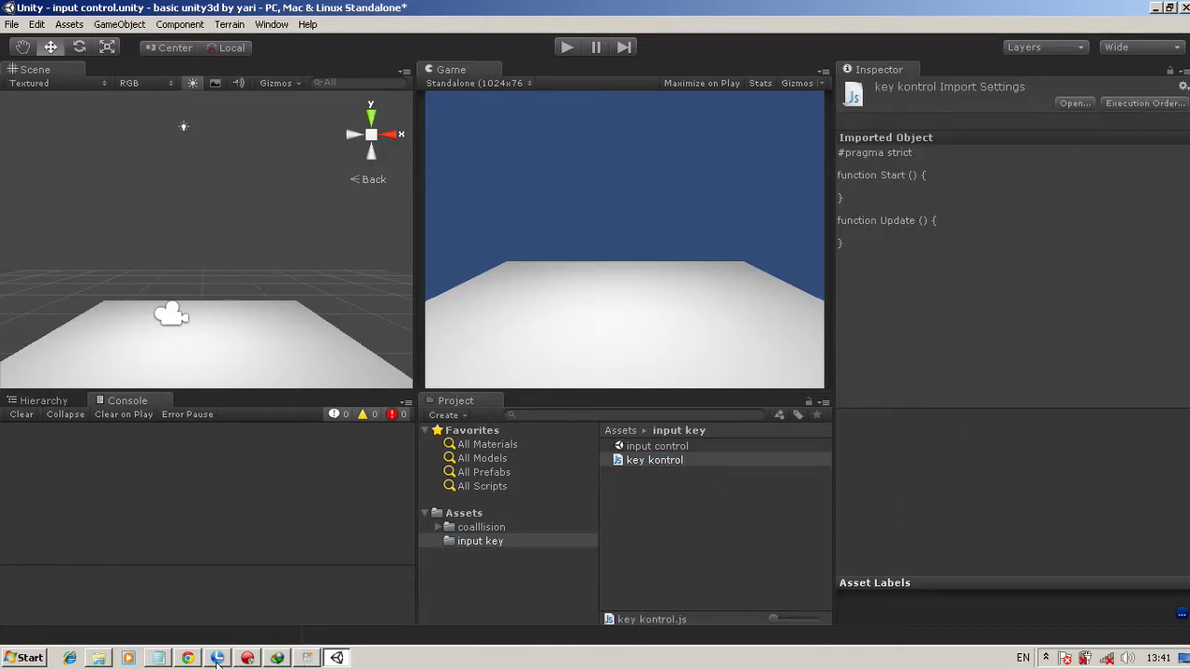
click(158, 658)
right_click(459, 146)
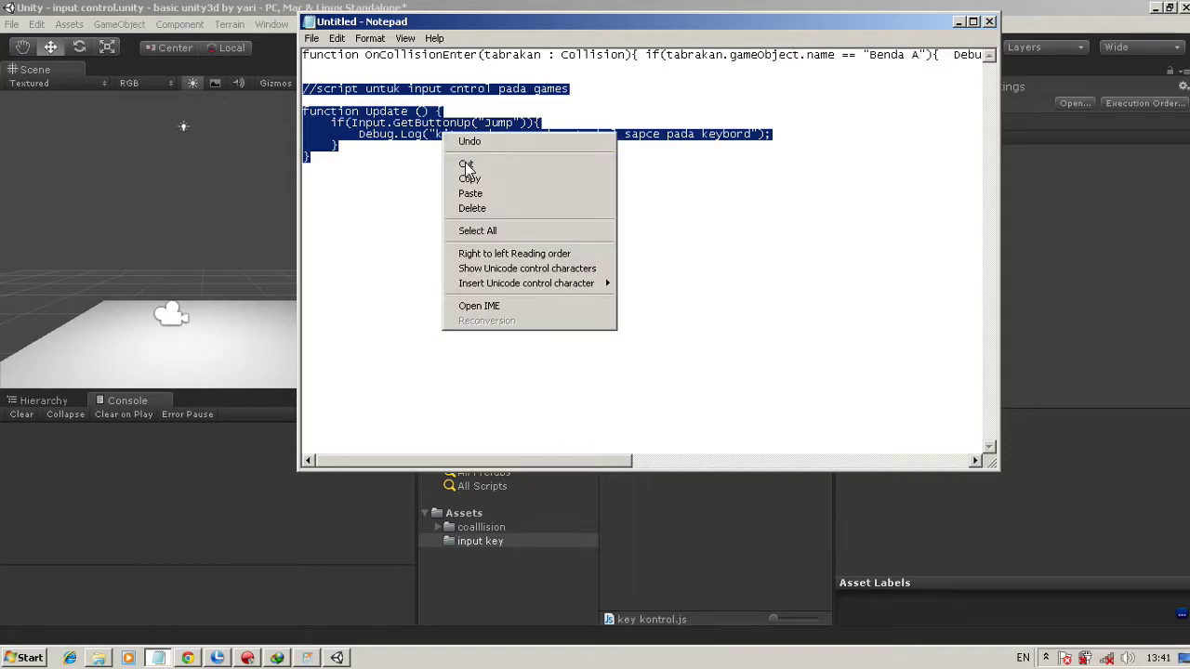
click(473, 176)
click(307, 658)
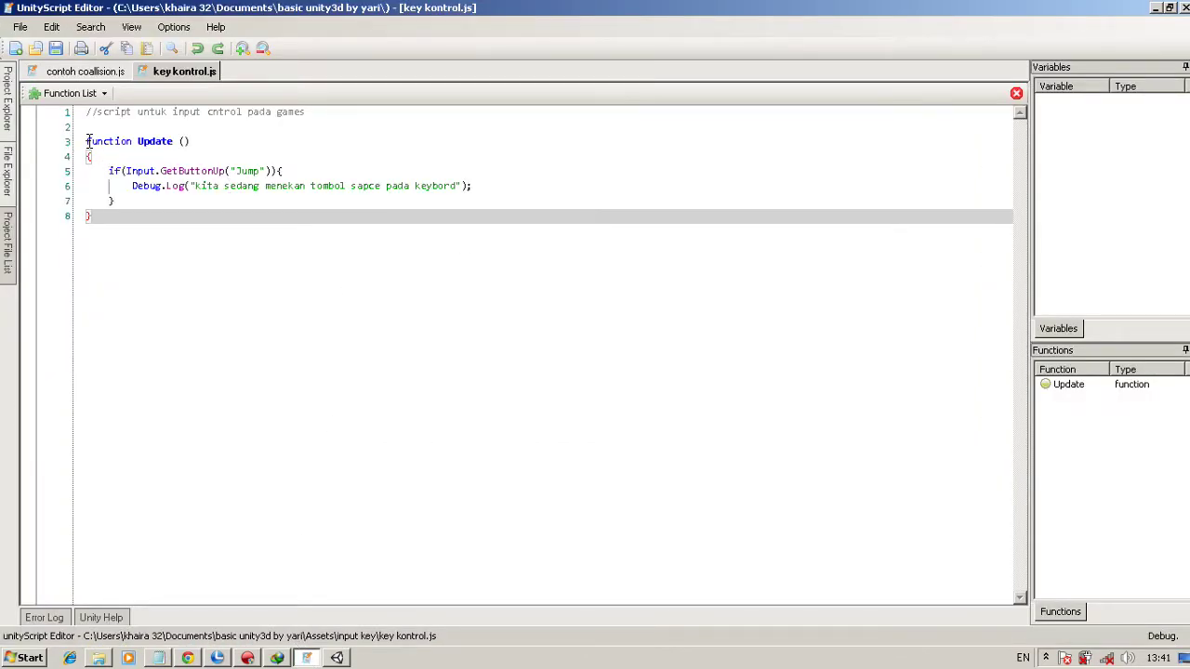
Replace the Update function on lines 3-8 with the pasted code and delete the duplicate comment line
drag(87, 141, 133, 215)
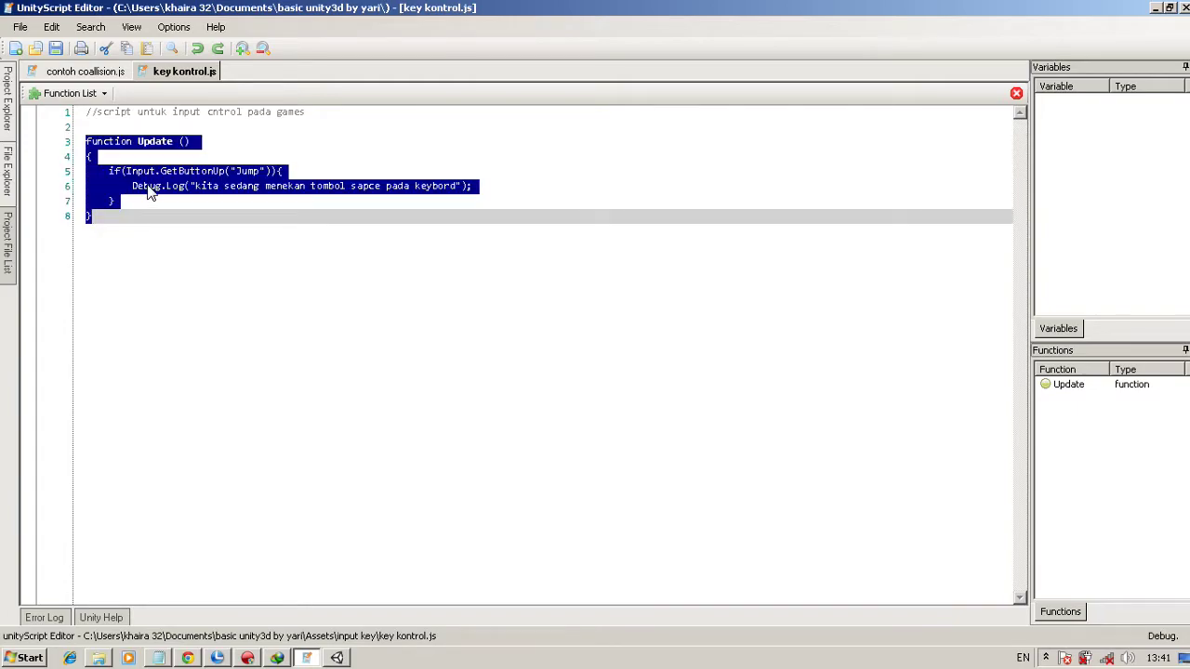
right_click(154, 181)
click(202, 292)
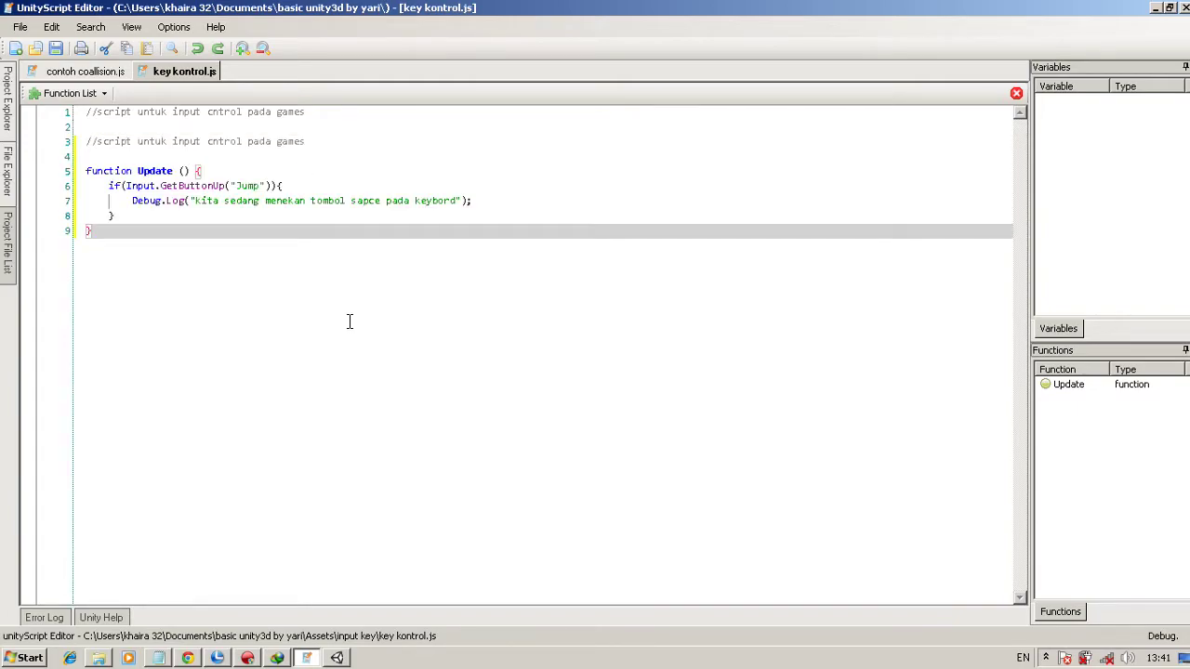
drag(86, 111, 323, 127)
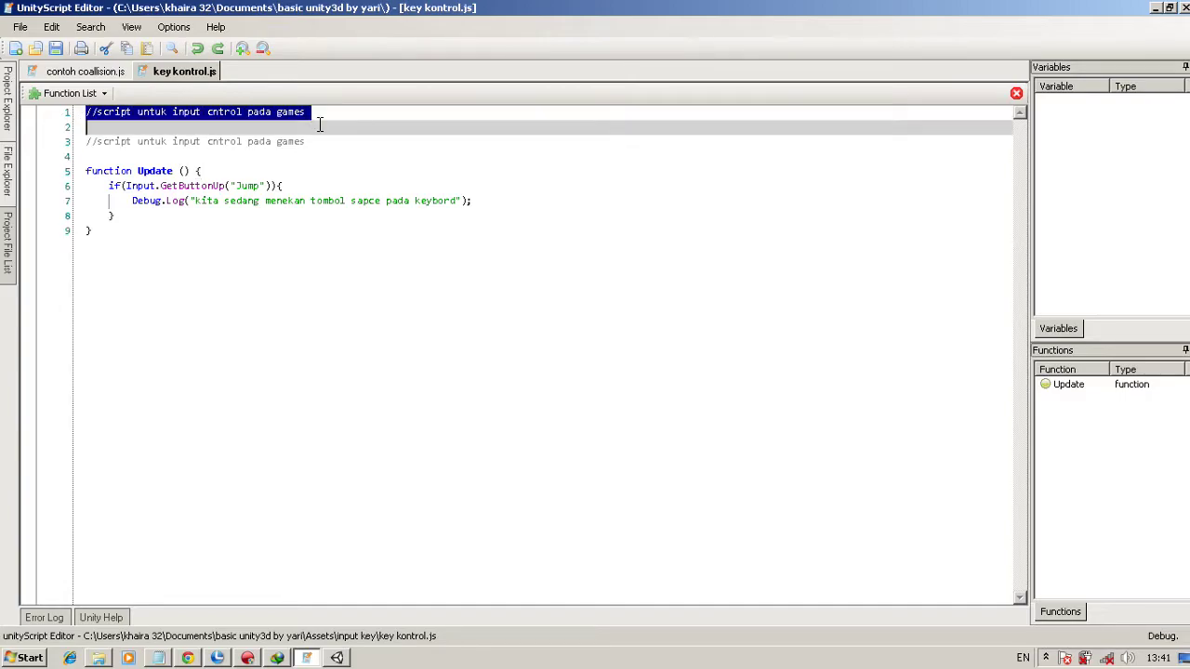
key(Delete)
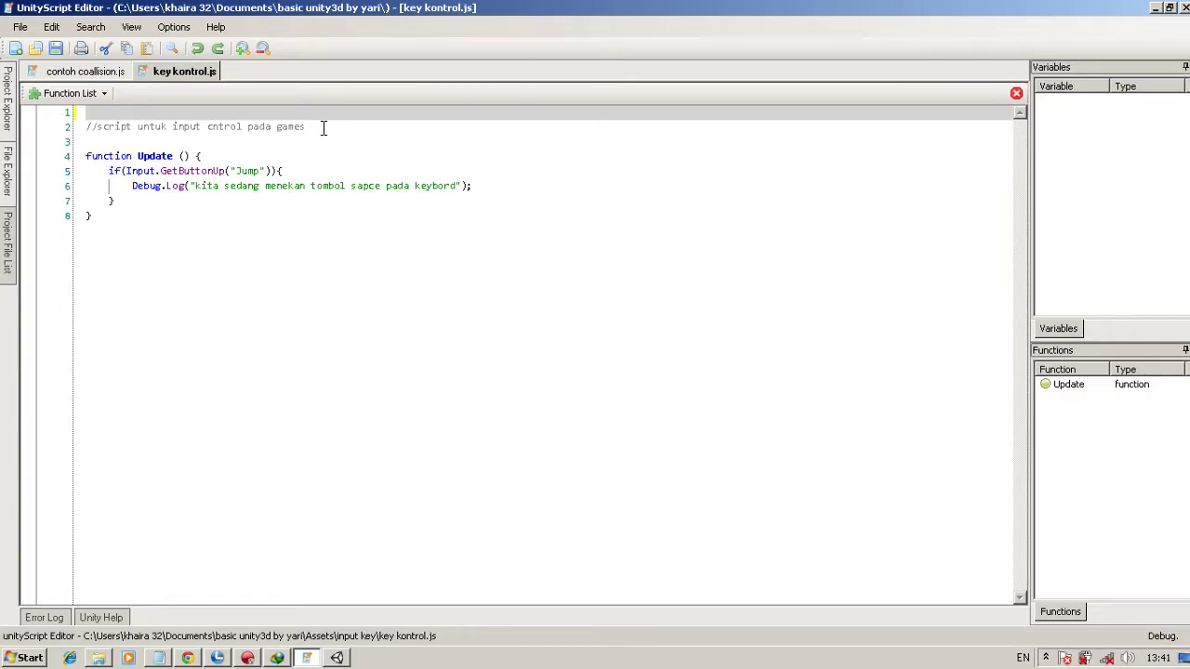
Save key kontrol.js so Unity imports the updated script
click(55, 48)
mouse_move(152, 178)
mouse_move(193, 177)
Return to the Unity editor and bring up the Edit menu's Project Settings submenu
click(336, 658)
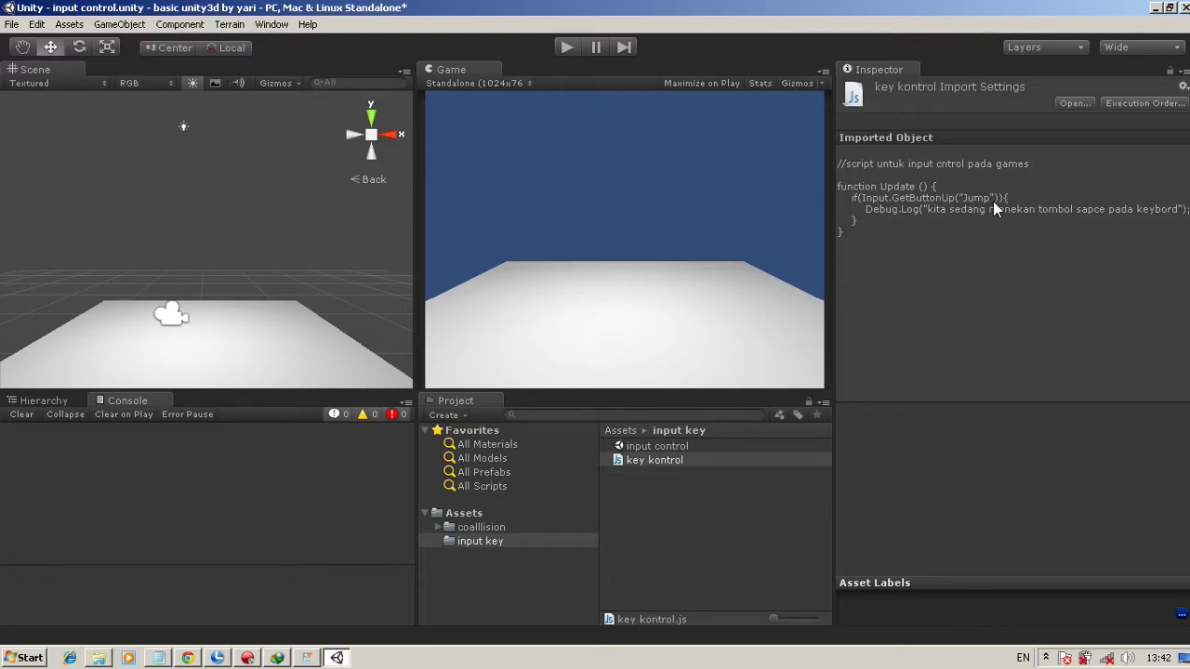
click(38, 25)
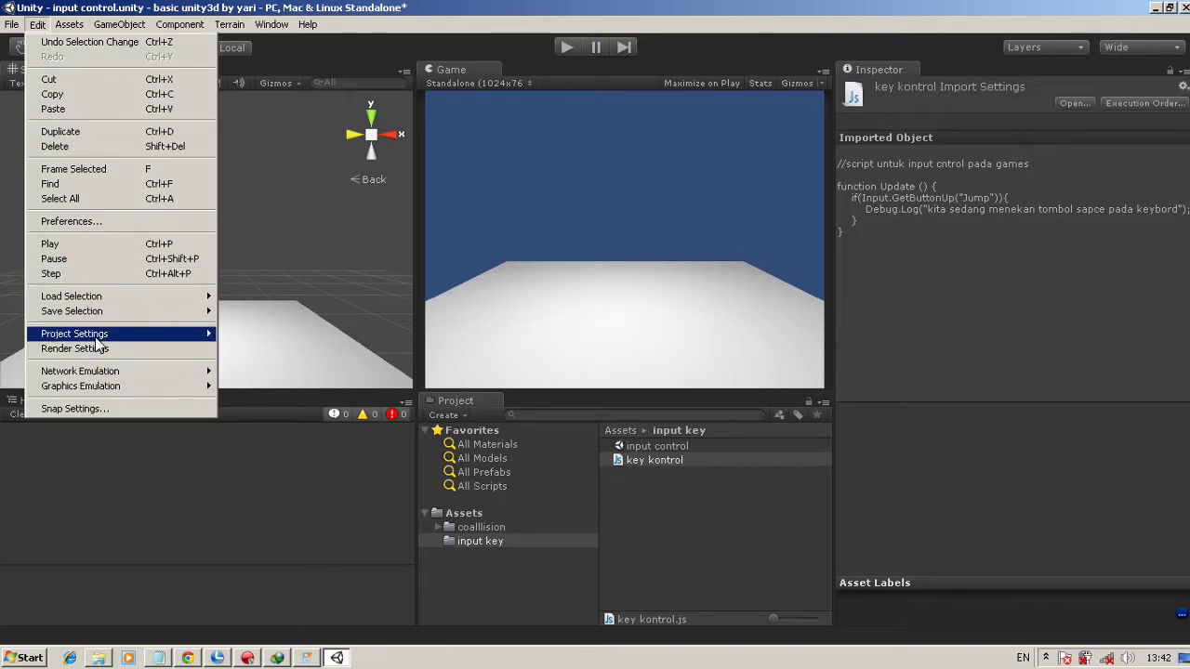
mouse_move(186, 334)
Open the Input settings, expand the Jump axis to confirm Positive Button is space, then show the Hierarchy
click(238, 335)
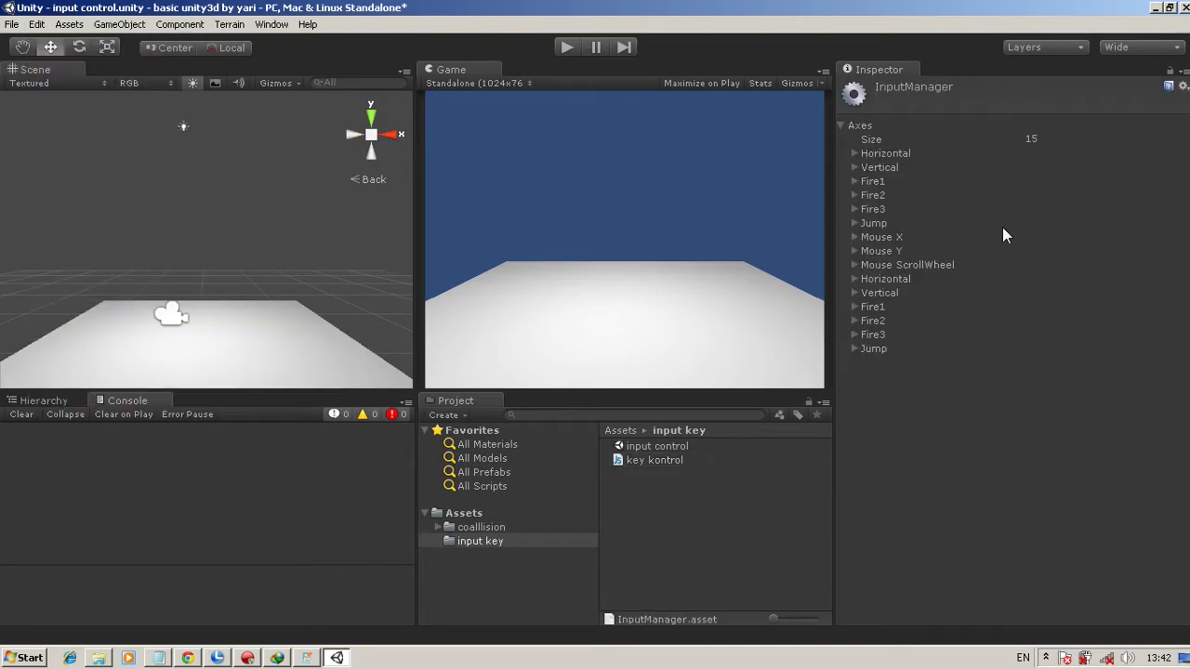
click(840, 124)
click(840, 124)
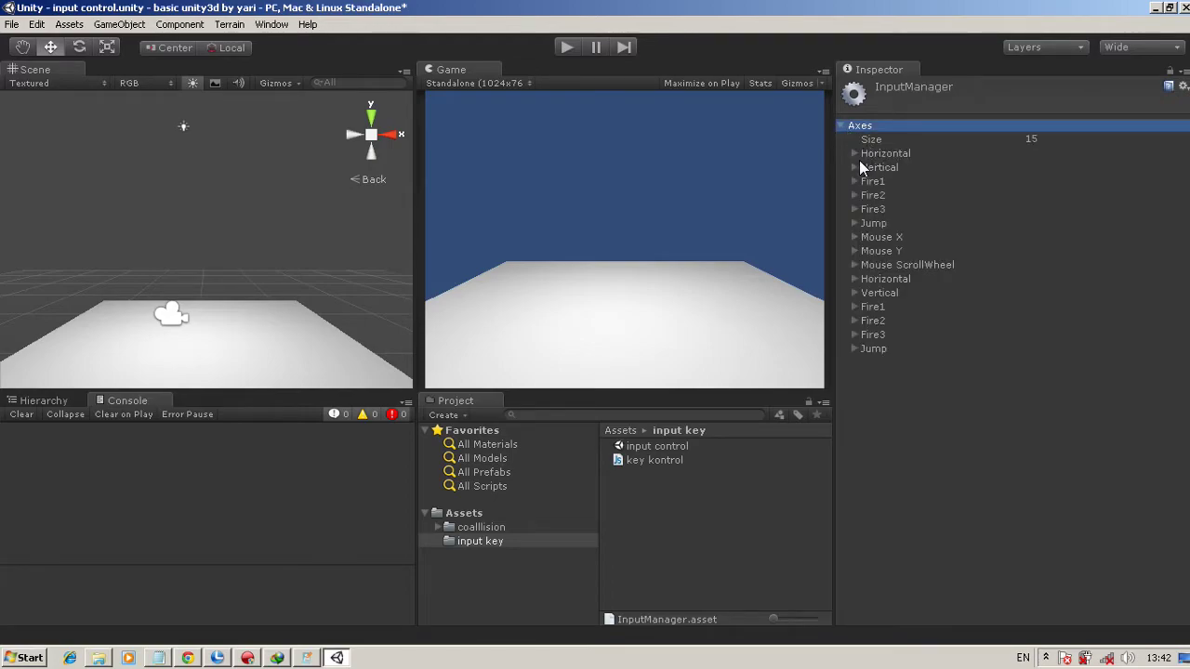
click(855, 223)
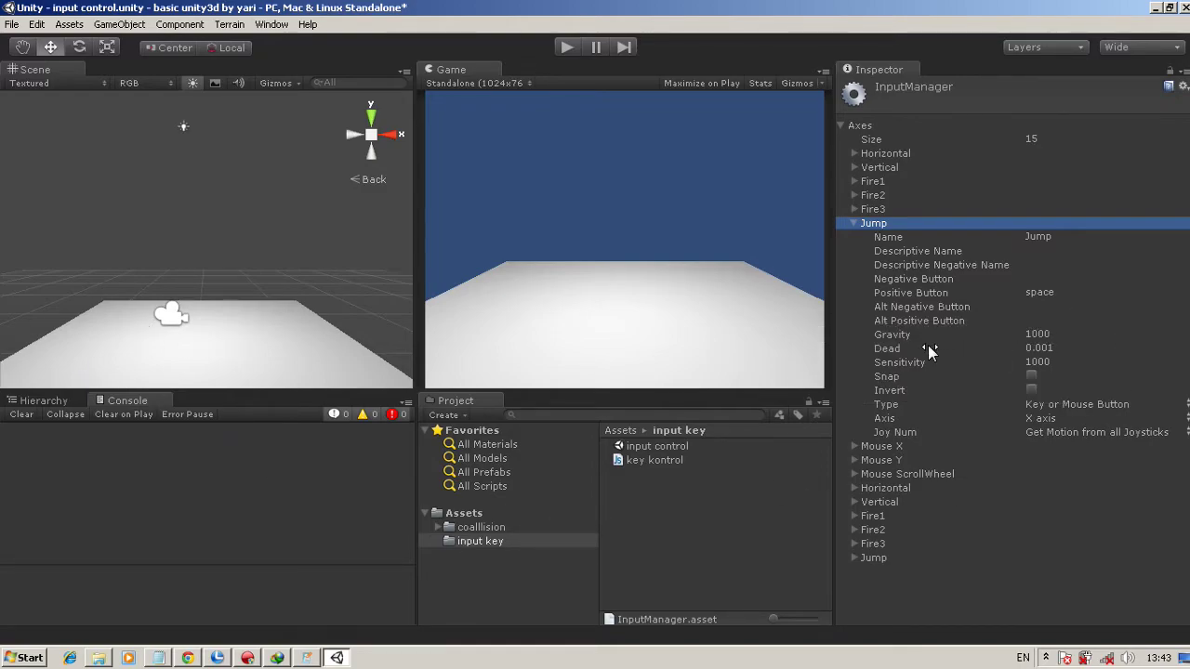
mouse_move(929, 350)
click(46, 402)
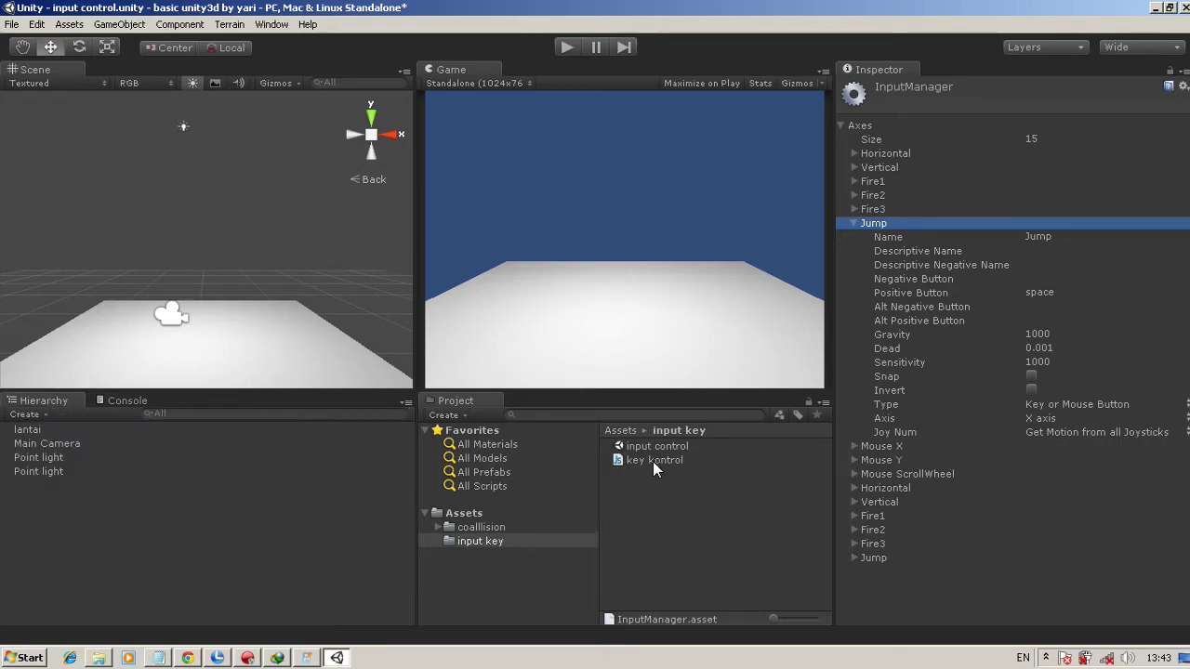
Attach key kontrol to Main Camera, remove its missing-script Mono Behaviour component, and enter Play mode
drag(653, 457, 75, 443)
click(70, 443)
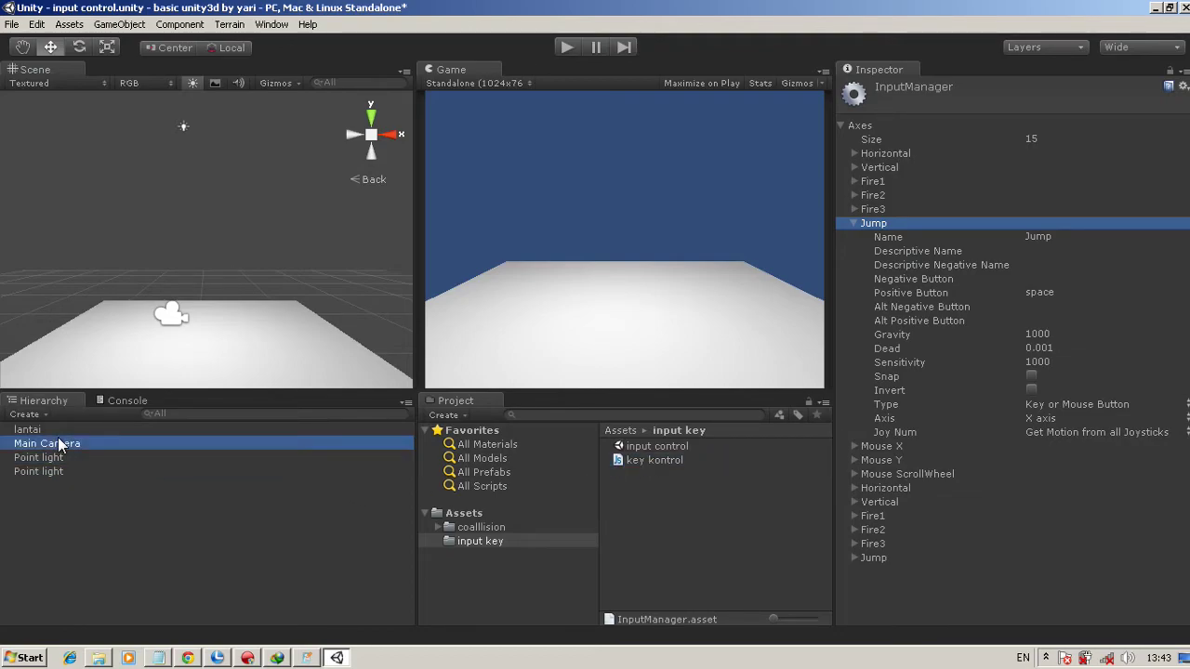
scroll(970, 500, down, 2)
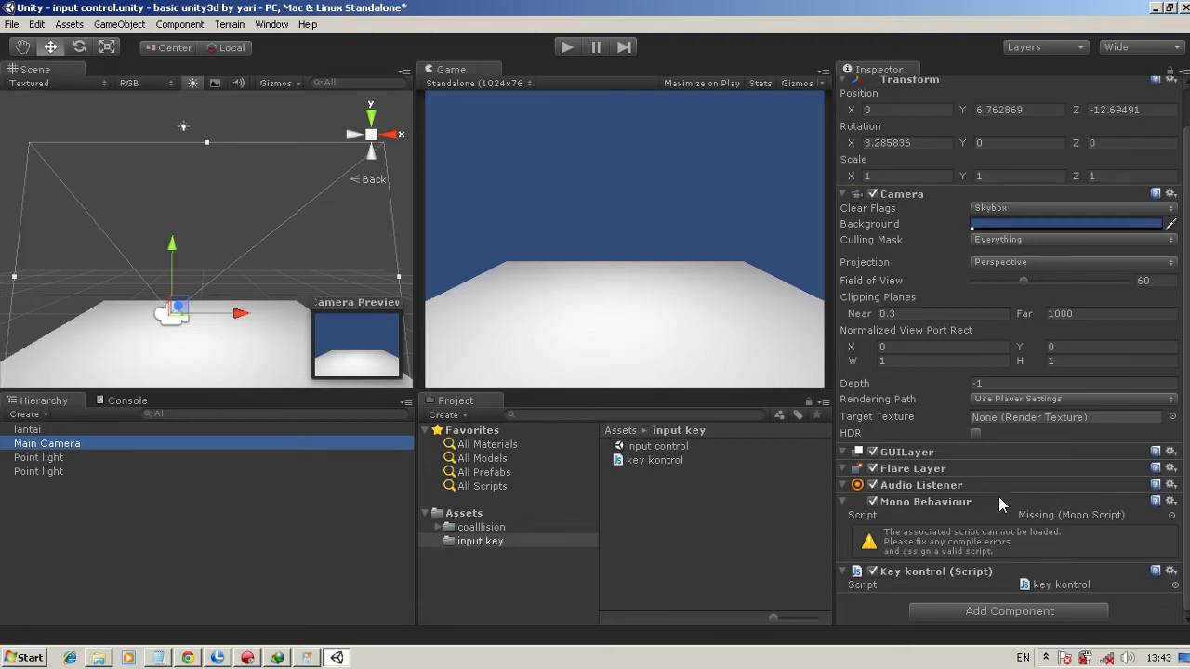
right_click(999, 502)
click(1051, 533)
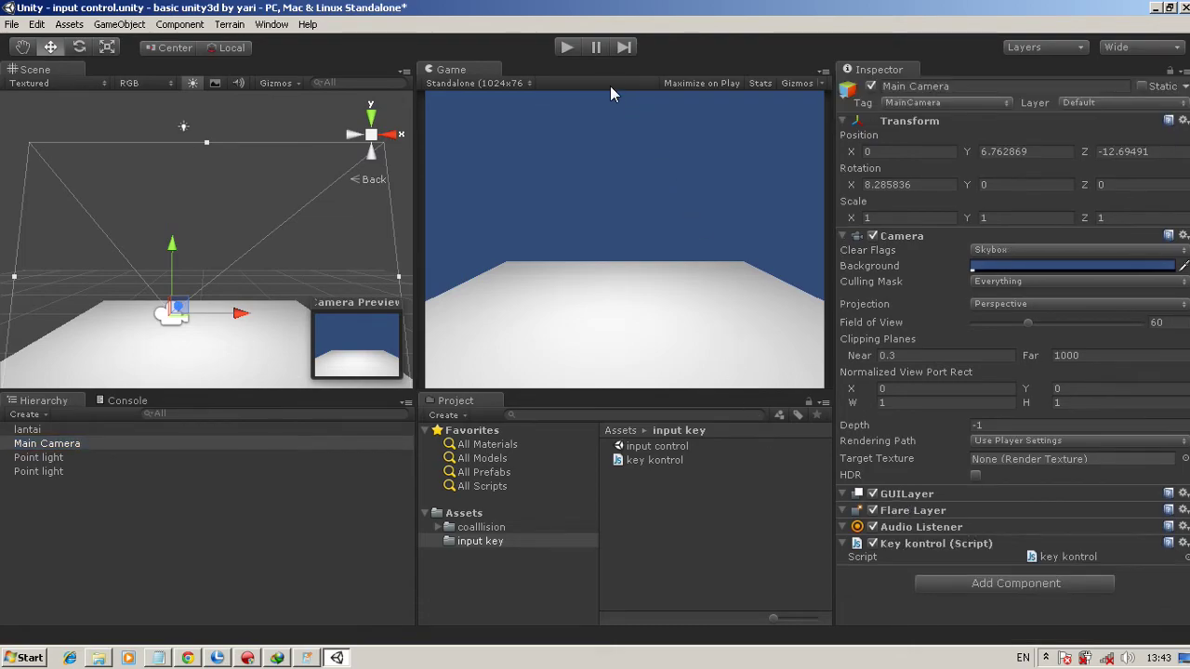
click(564, 47)
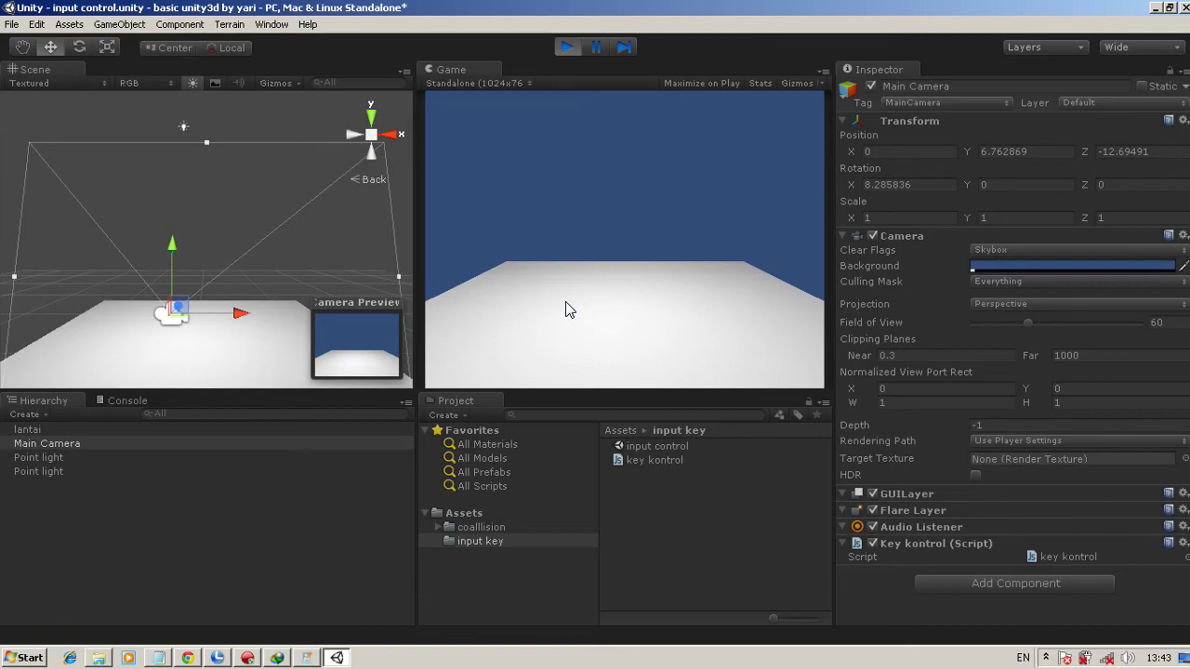
Press space during play and check the Console for 'kita sedang menekan tombol sapce pada keybord'
key(space)
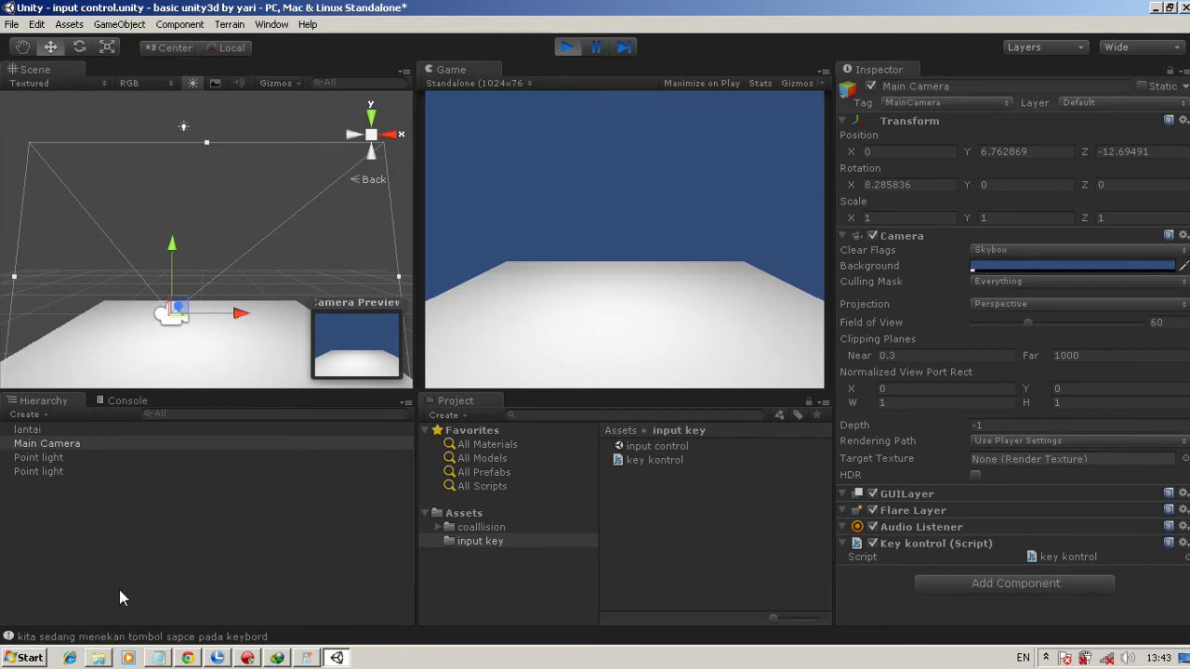
click(109, 404)
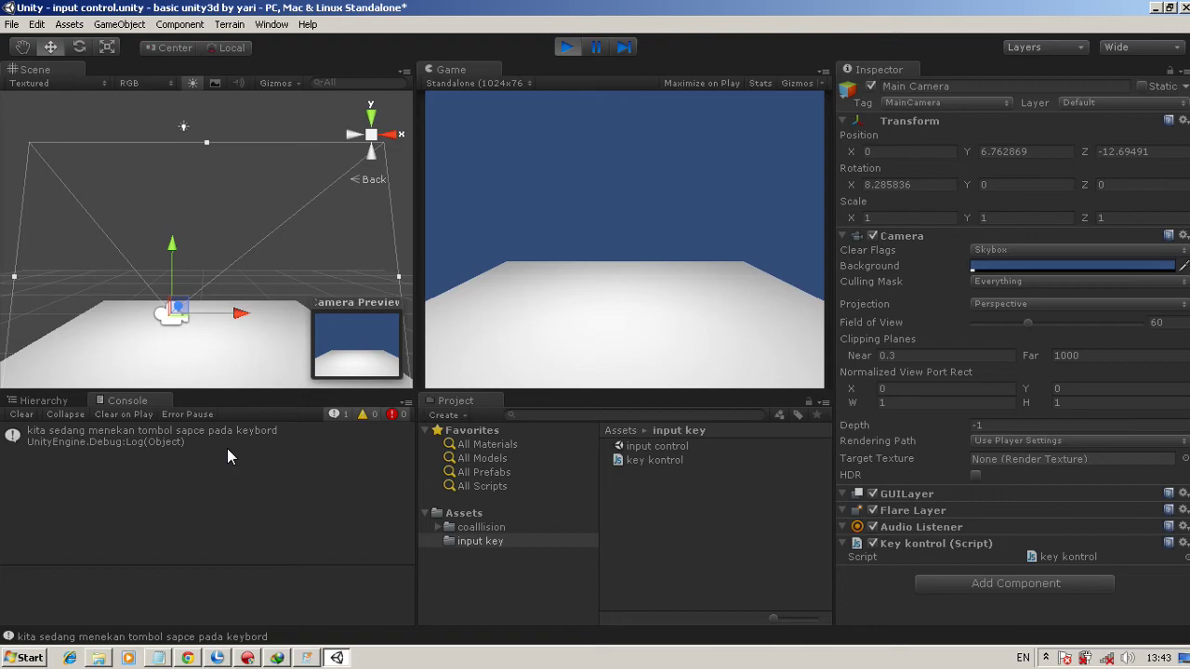
click(306, 658)
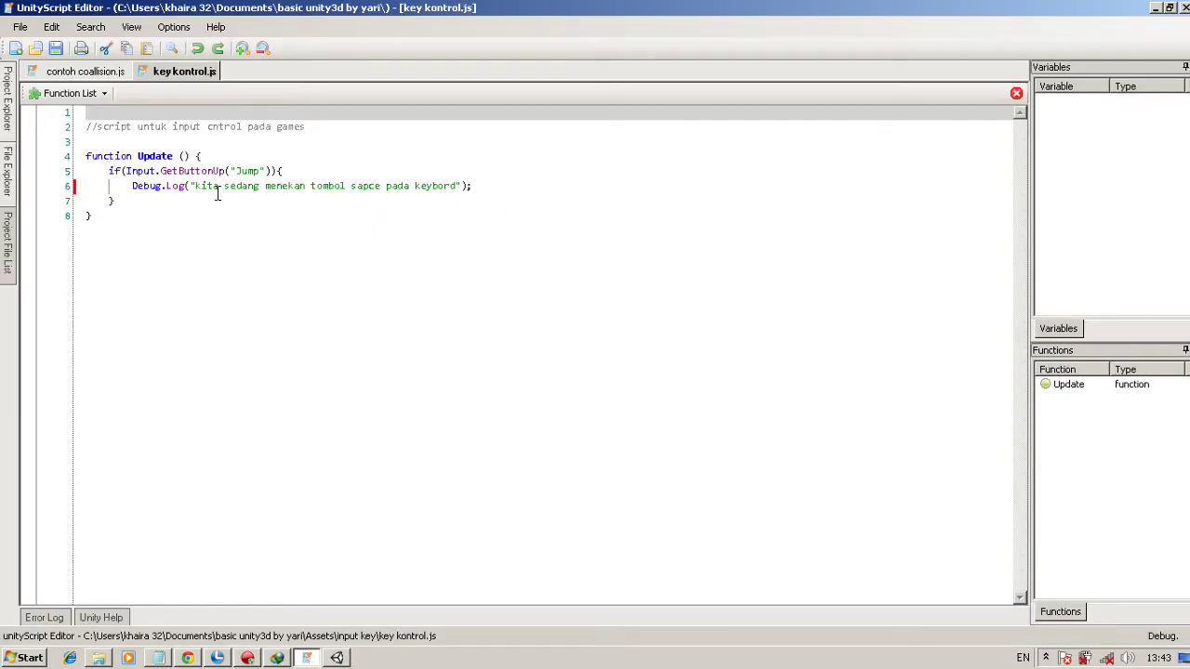
click(130, 186)
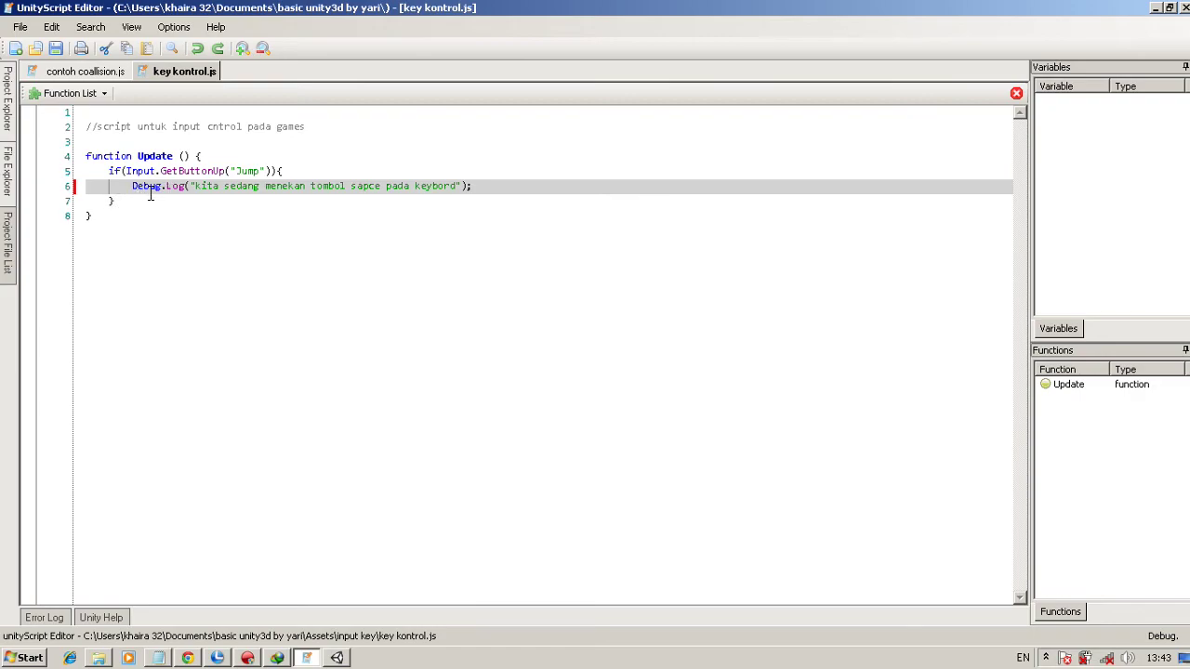
mouse_move(146, 192)
click(337, 657)
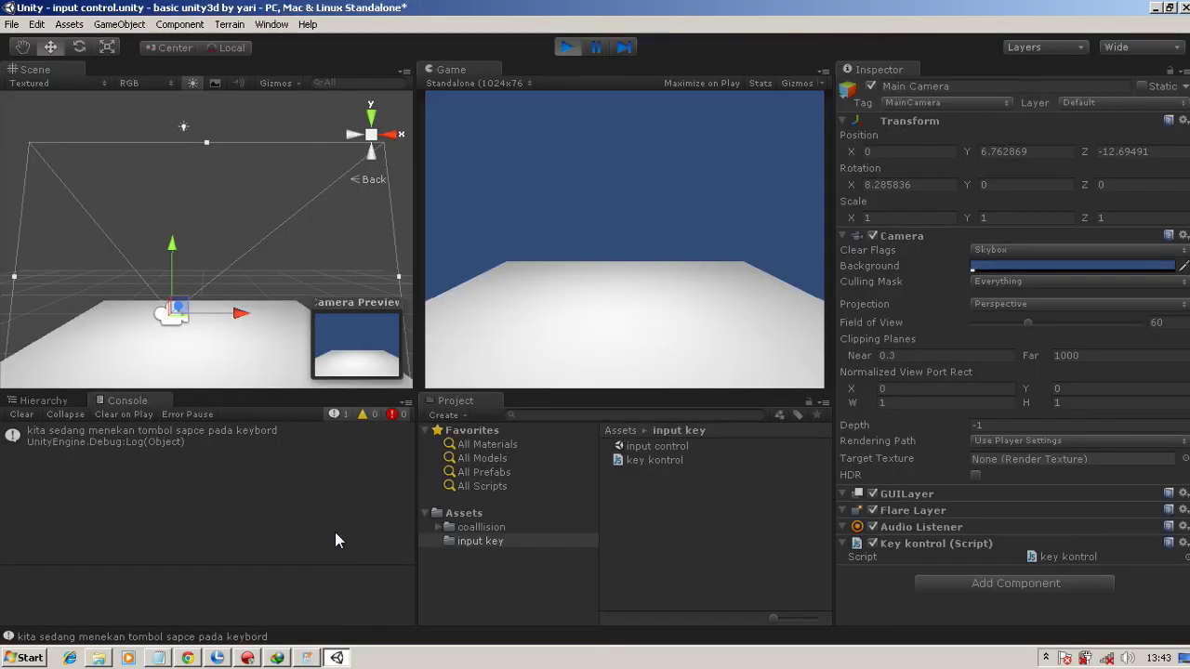